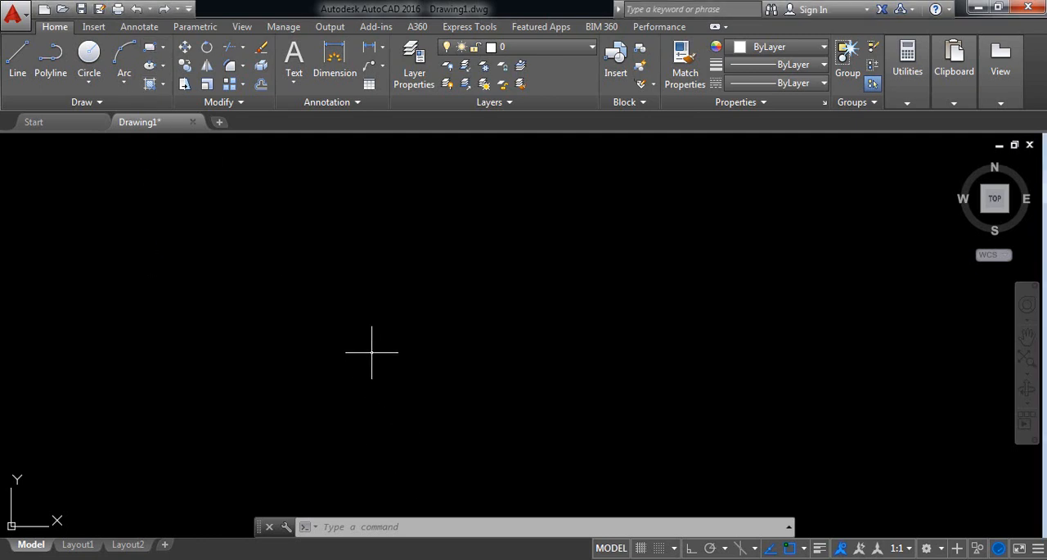
# Step: Draw a wide horizontal rectangle in the empty drawing area by picking two opposite corners
pyautogui.click(337, 277)
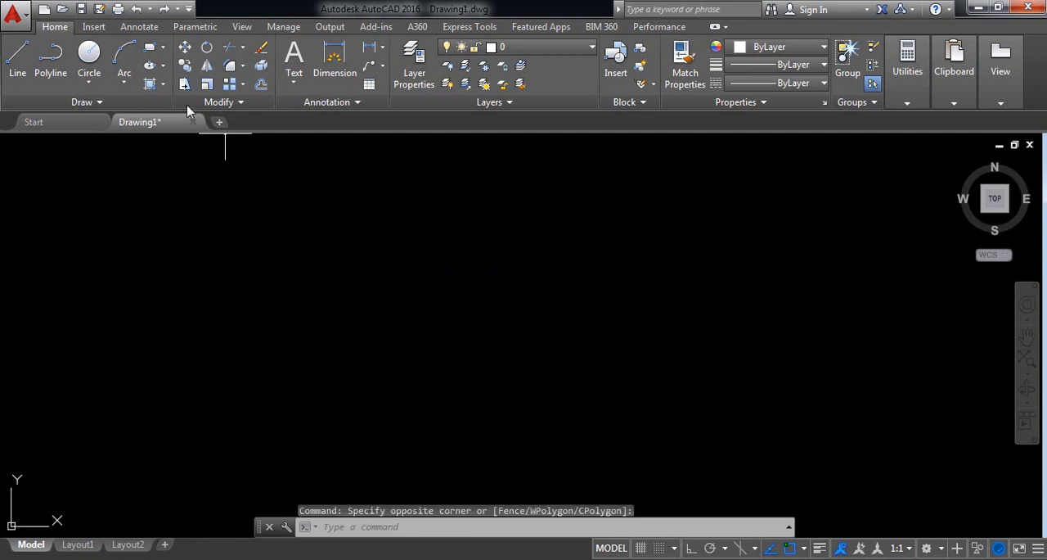
pyautogui.click(149, 47)
pyautogui.click(294, 258)
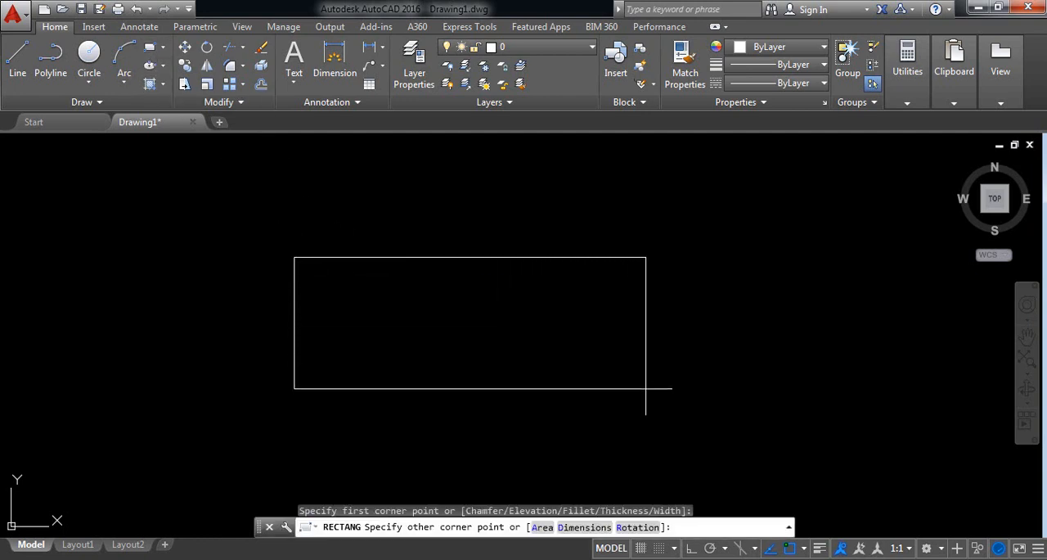
pyautogui.click(612, 398)
# Step: Draw a small circle centred on the midpoint of the rectangle's left edge, smaller than the edge's height
pyautogui.moveTo(513, 346); pyautogui.dragTo(542, 320, button='middle')
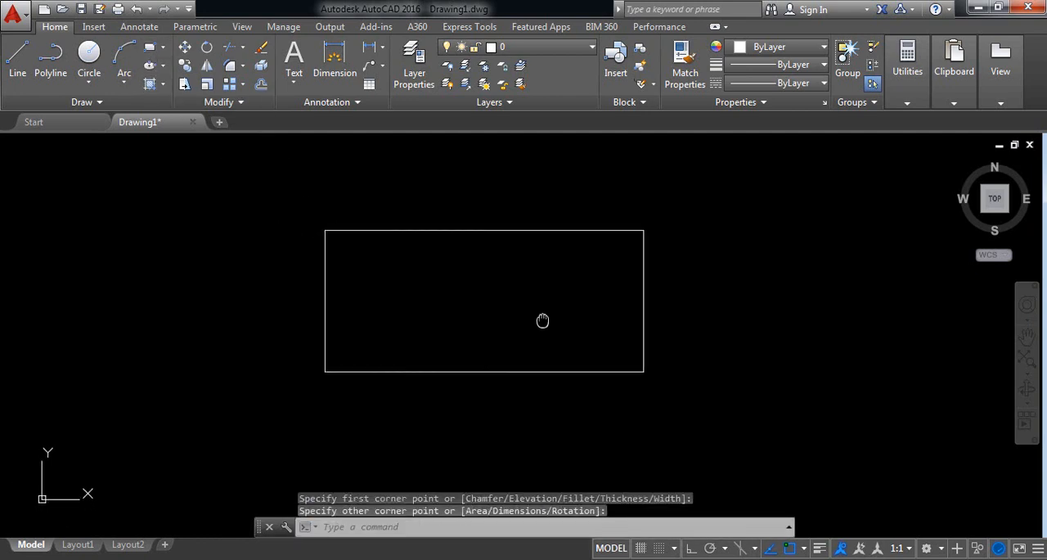
pyautogui.click(89, 54)
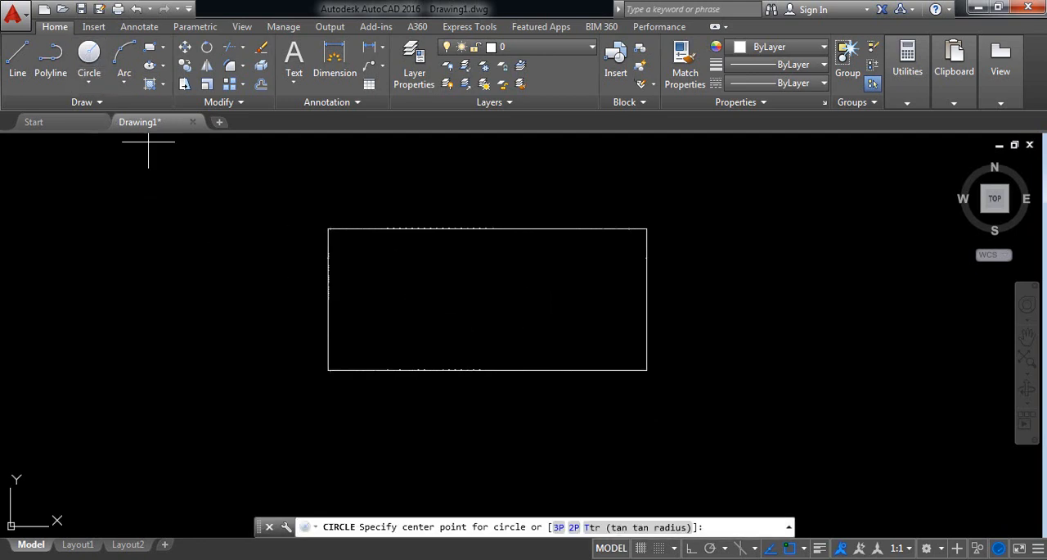
pyautogui.click(328, 299)
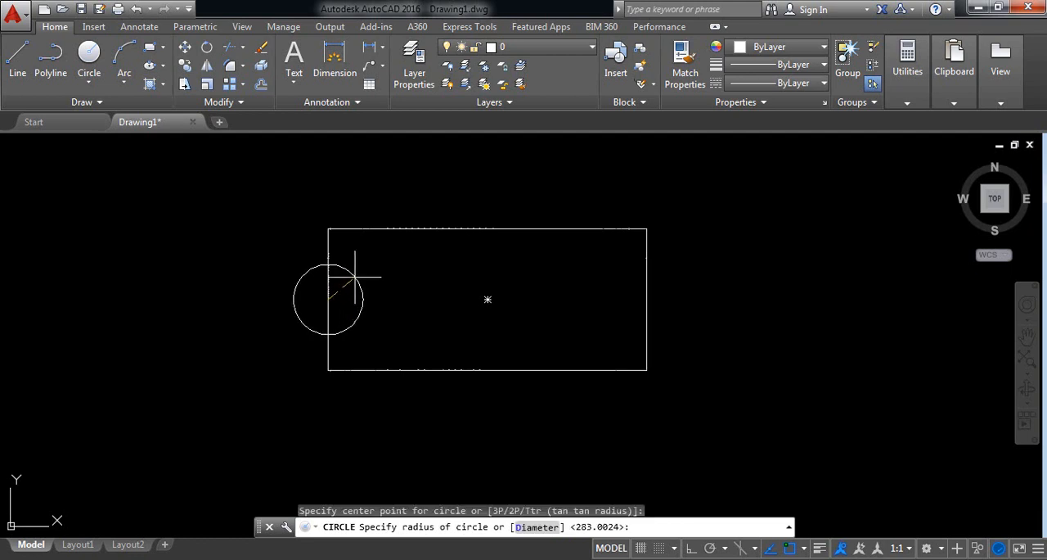
pyautogui.click(355, 277)
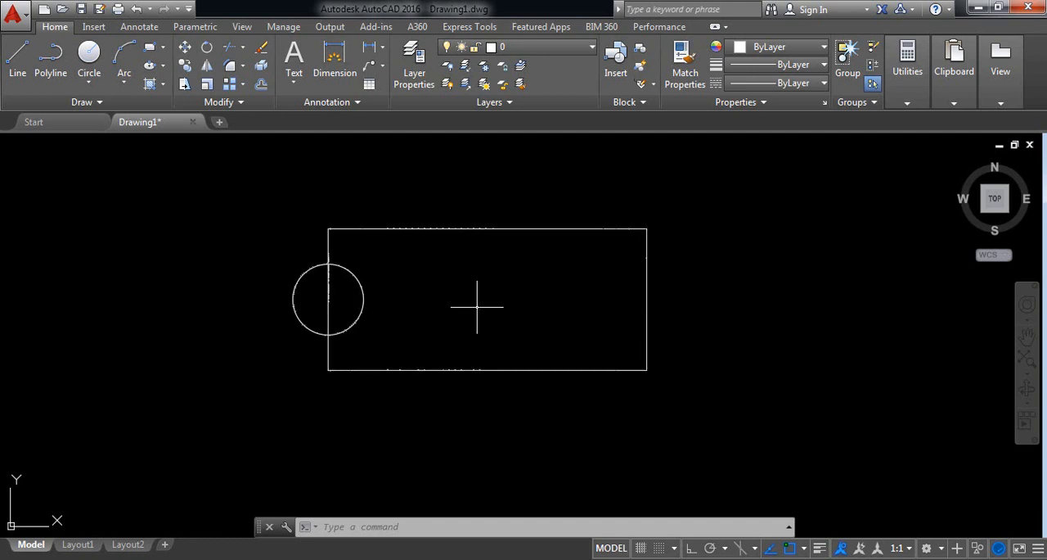
# Step: Mirror the circle about the vertical line through the midpoints of the rectangle's upper and lower edges, keeping the source circle
pyautogui.click(386, 334)
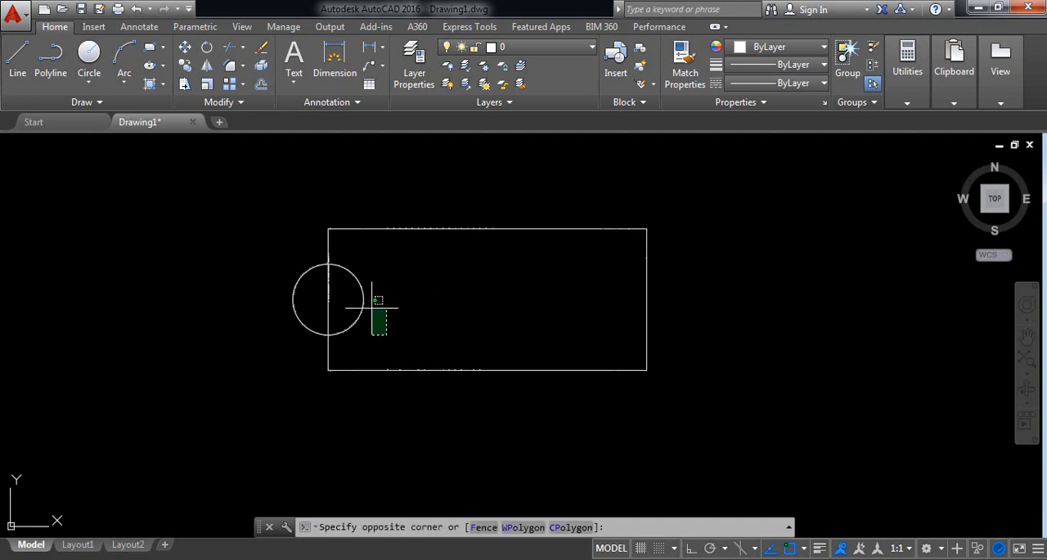
pyautogui.click(356, 282)
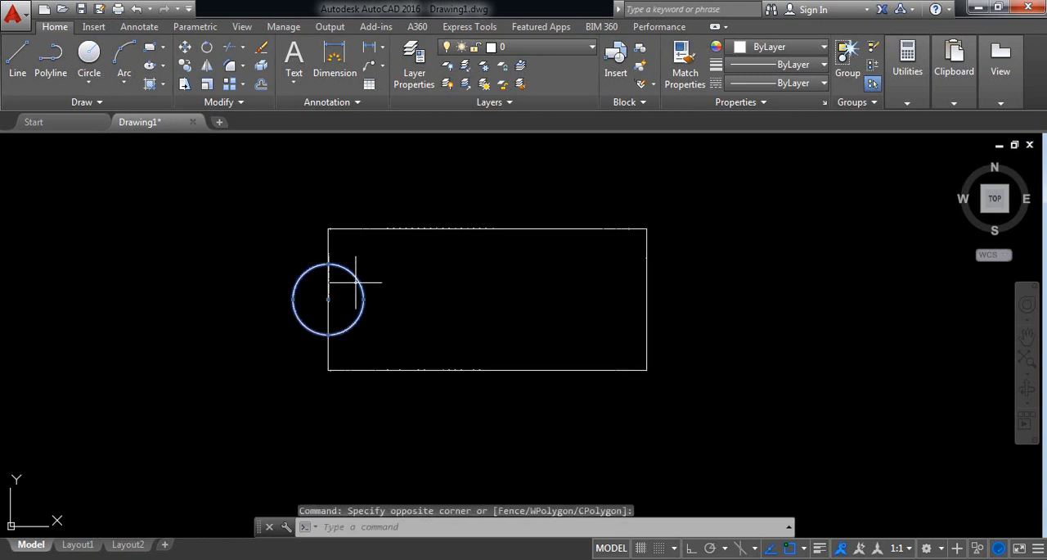
pyautogui.click(207, 68)
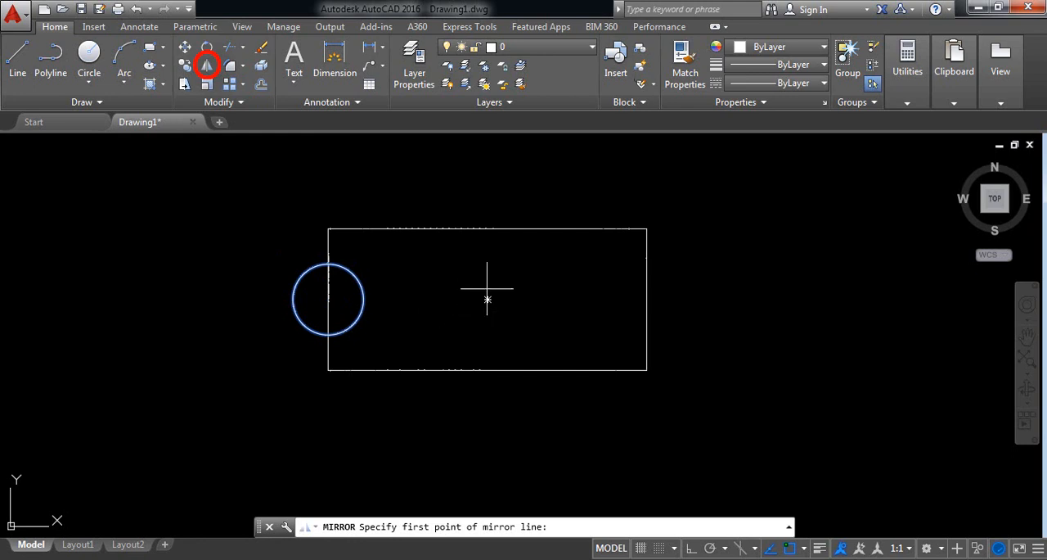
pyautogui.click(488, 229)
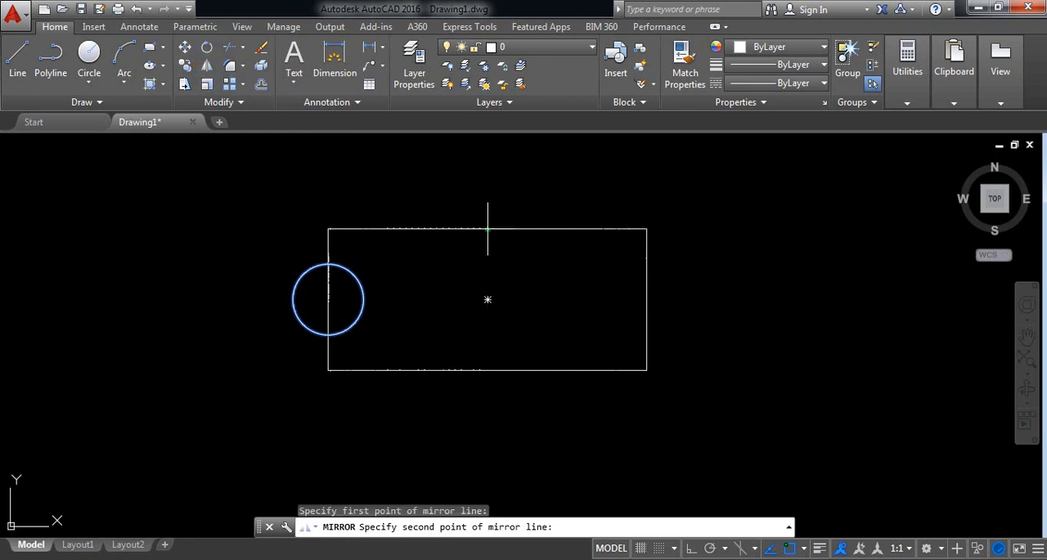
pyautogui.click(487, 370)
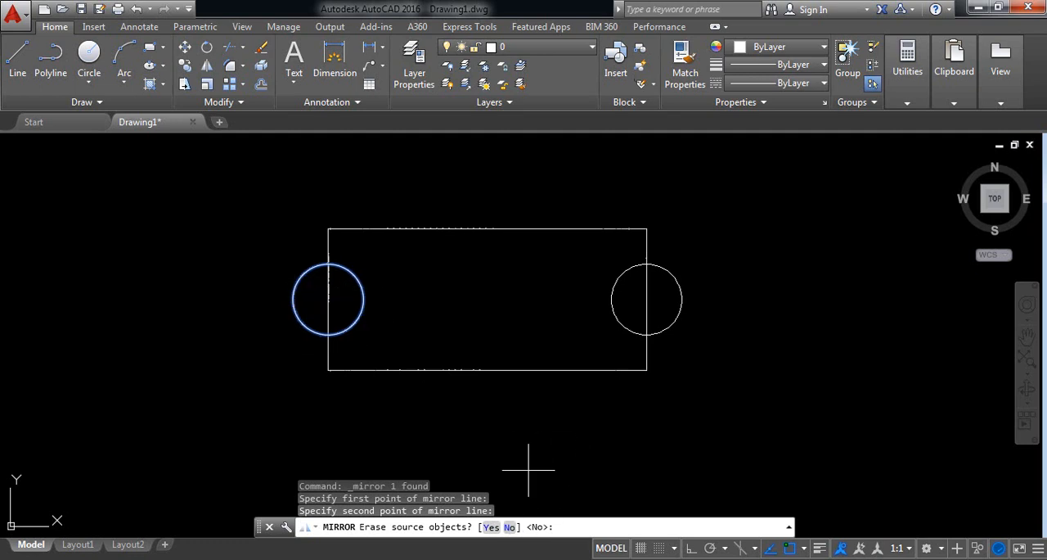
pyautogui.press('Return')
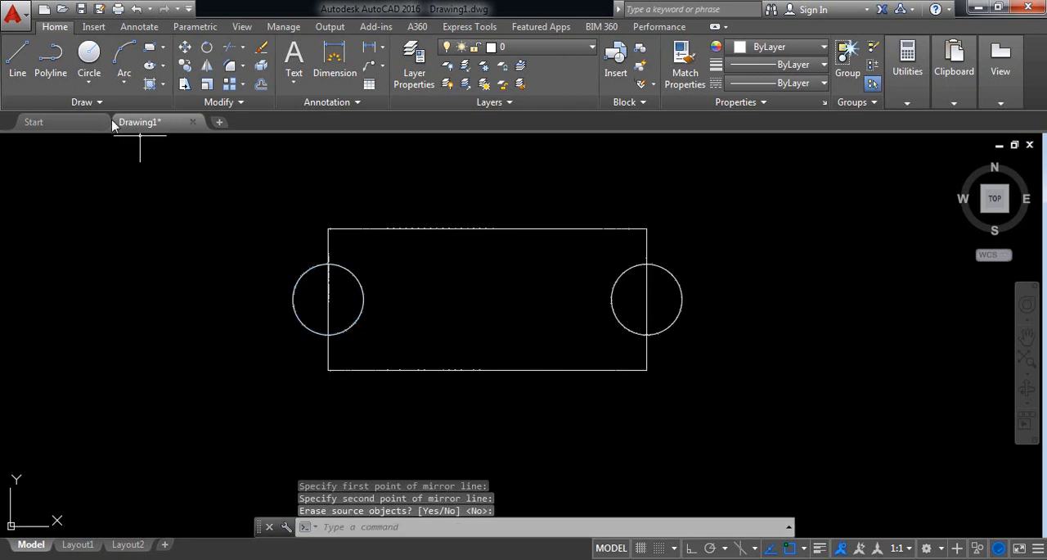
# Step: Draw a closed triangle of lines above the rectangle, apex up, with a horizontal base about 582 units long
pyautogui.click(89, 53)
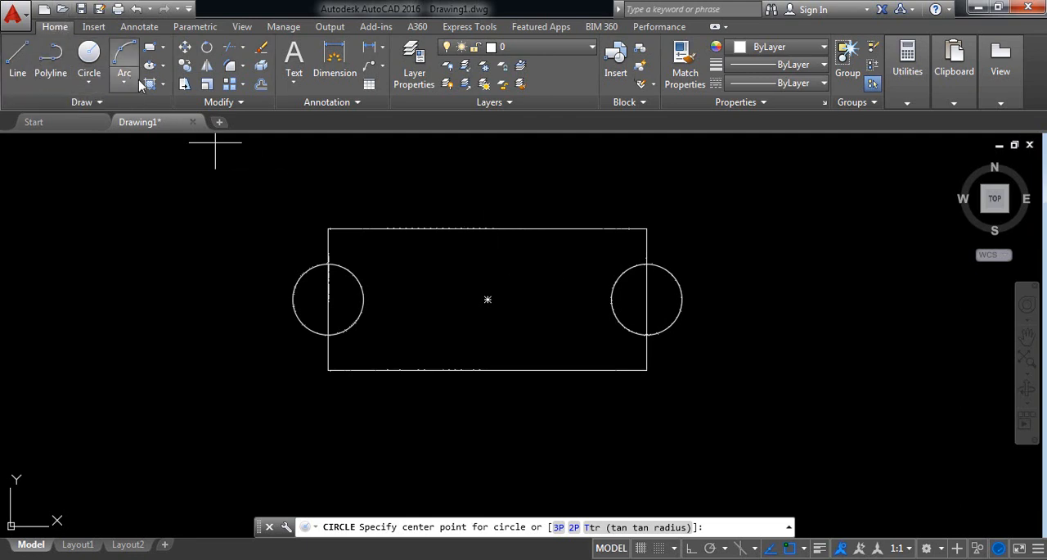
pyautogui.click(17, 55)
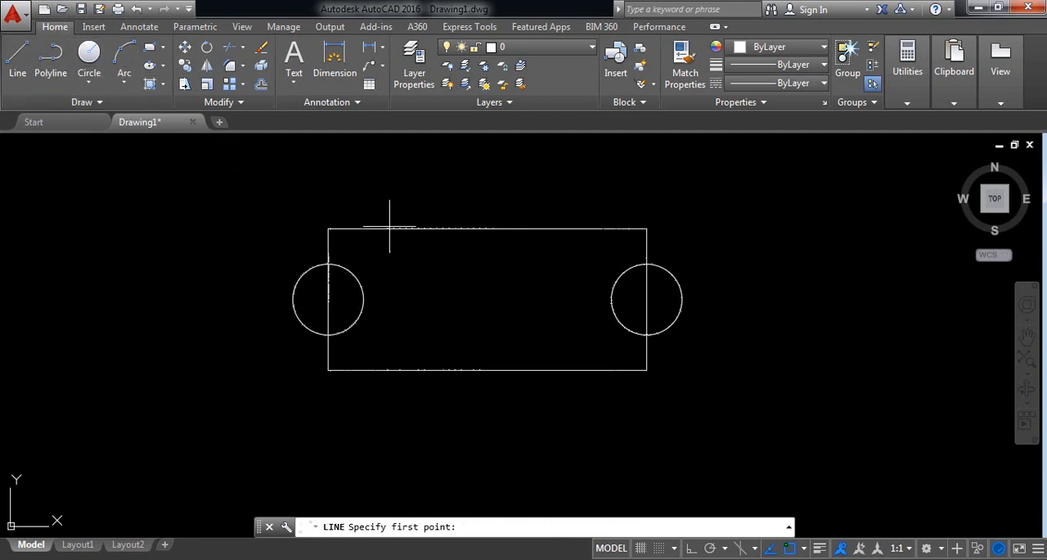
pyautogui.click(466, 152)
pyautogui.click(434, 201)
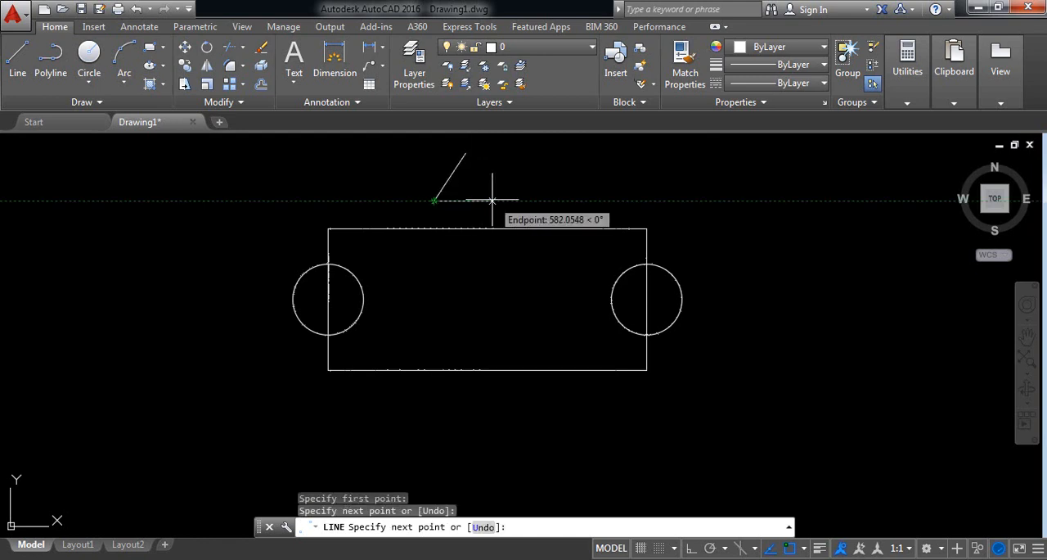
pyautogui.click(492, 200)
pyautogui.click(465, 153)
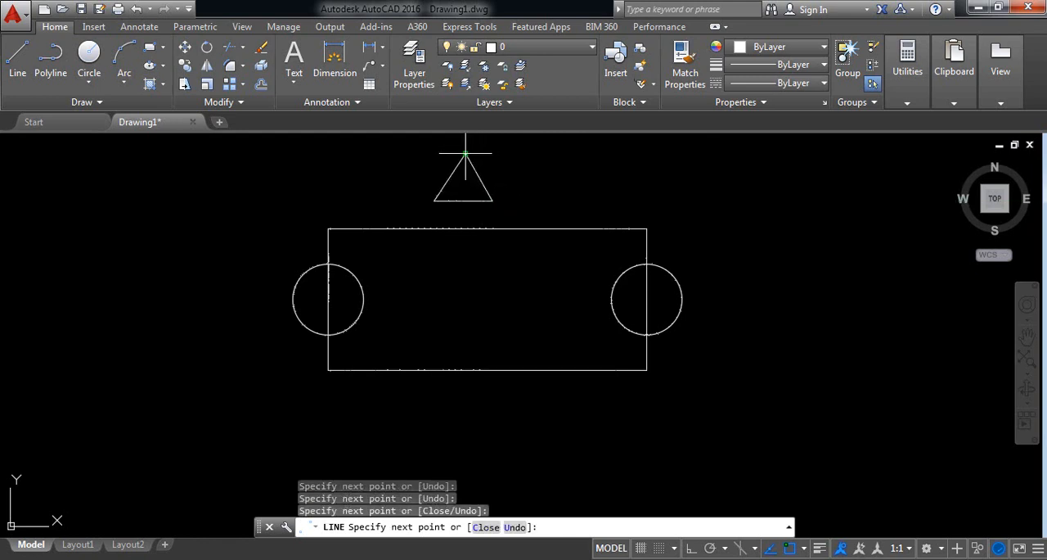
pyautogui.rightClick(466, 152)
pyautogui.click(483, 162)
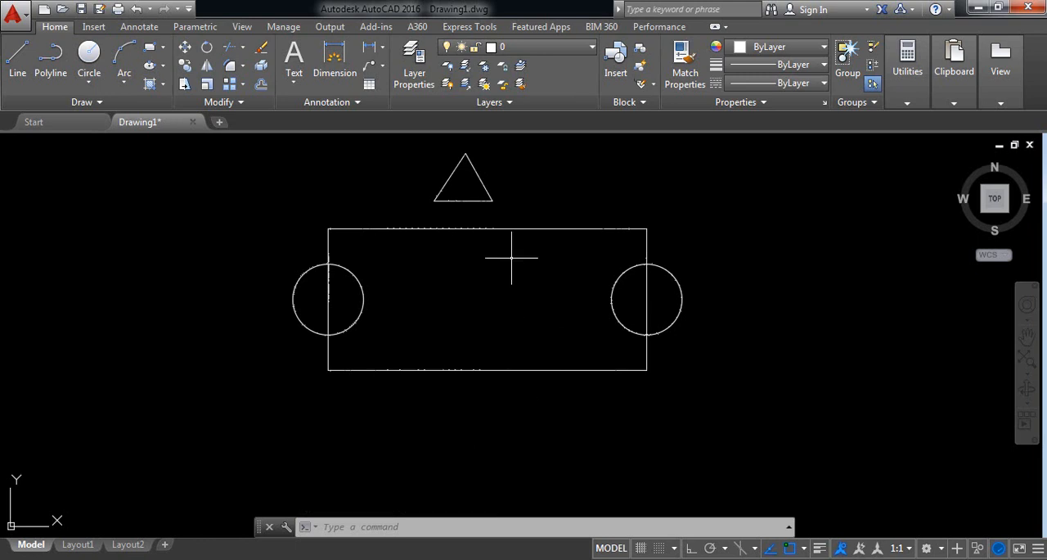
# Step: Mirror the triangle about the horizontal line through the midpoints of the rectangle's side edges, keeping the source triangle
pyautogui.click(526, 214)
pyautogui.click(423, 141)
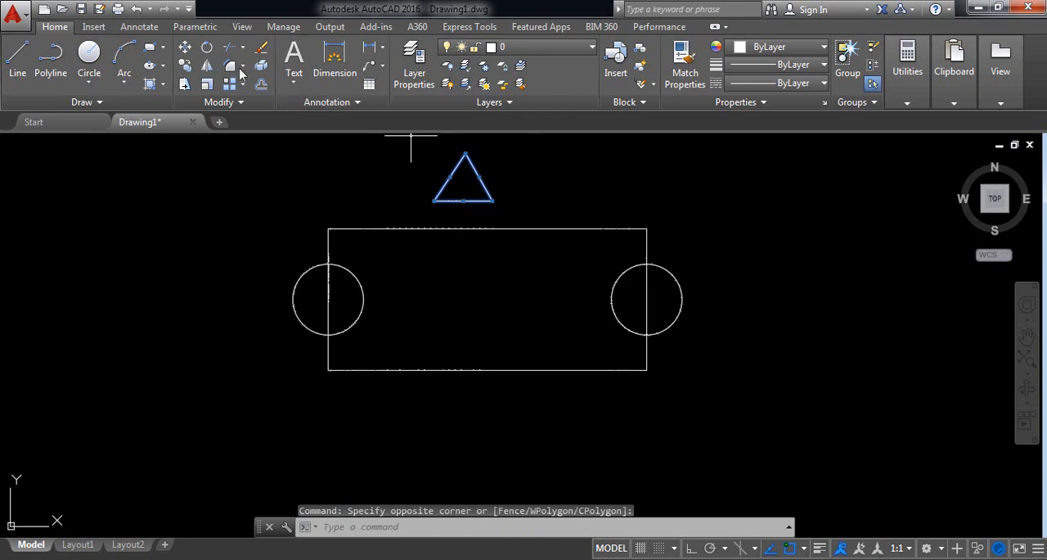
pyautogui.click(208, 66)
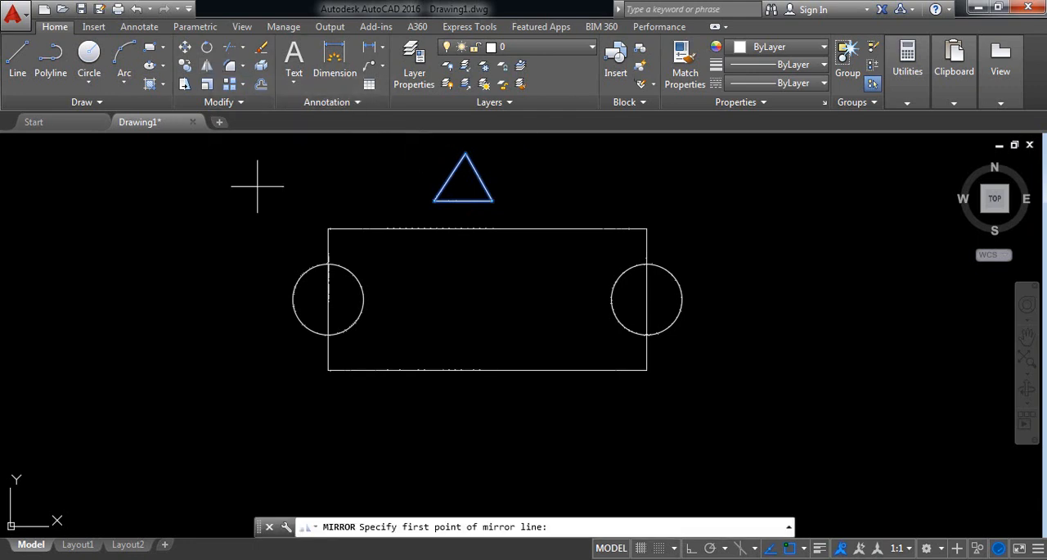
pyautogui.click(328, 299)
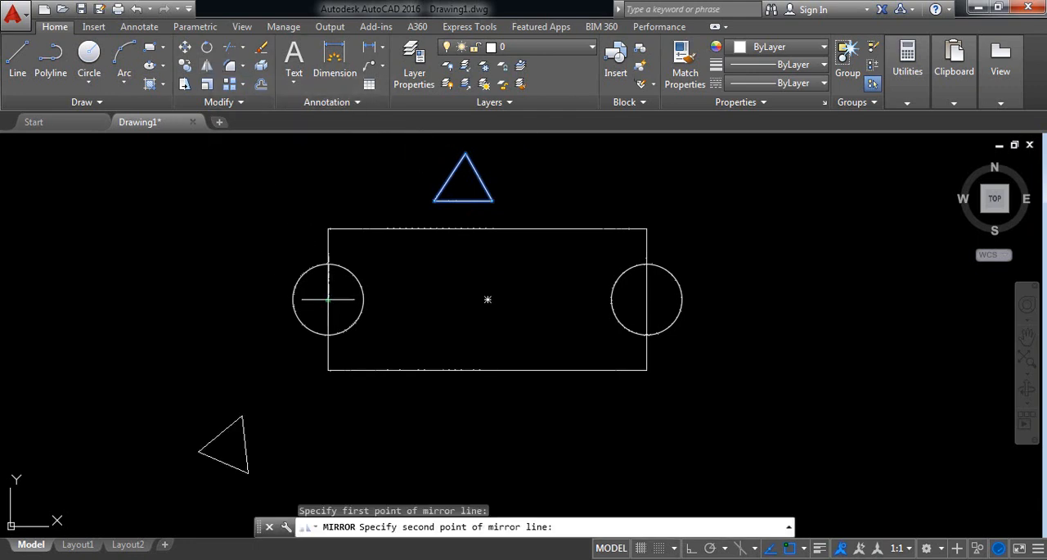
pyautogui.click(647, 300)
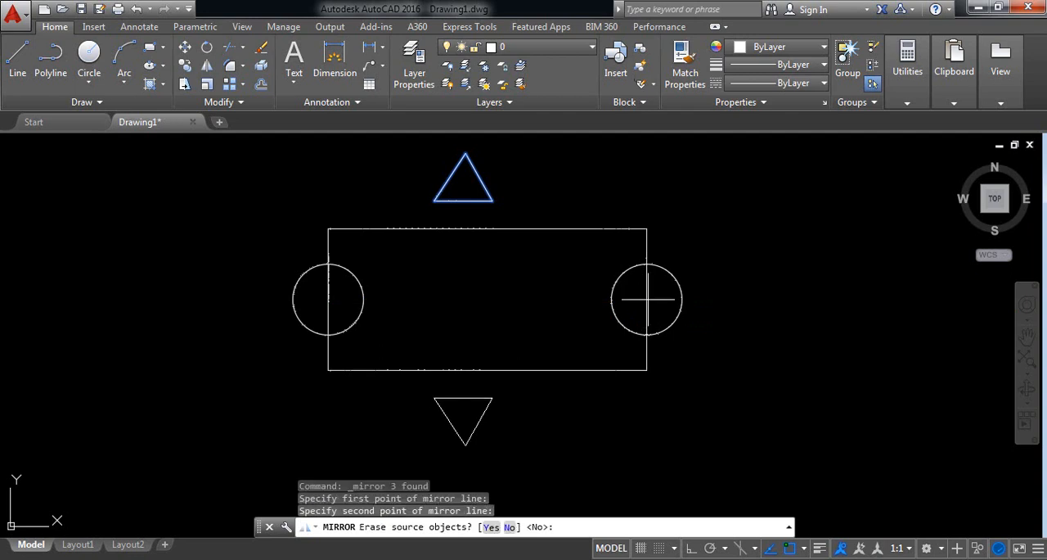
pyautogui.press('Return')
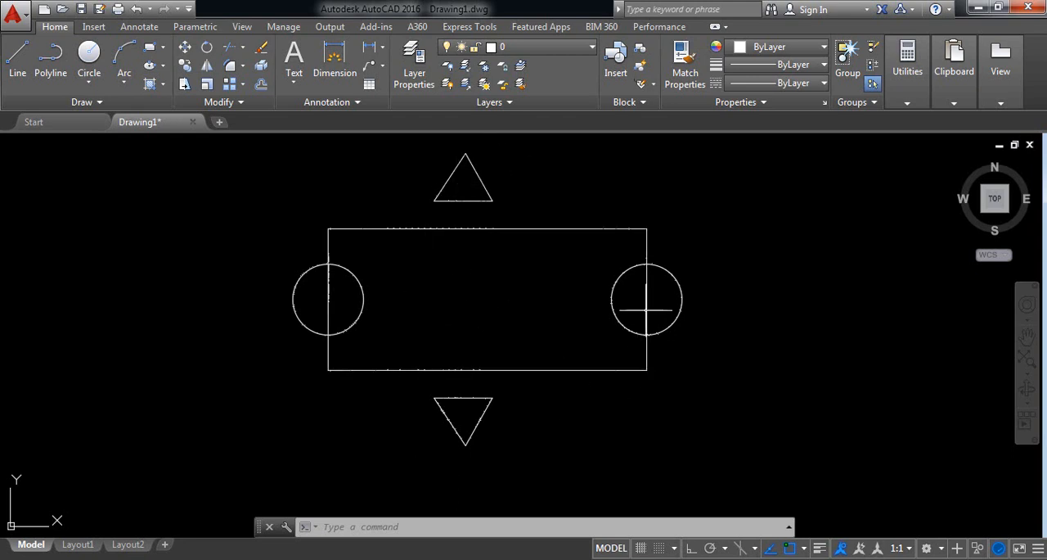
# Step: Draw a separate circle in the empty space to the right of the rectangle, slightly larger than the mirrored circles
pyautogui.moveTo(781, 348); pyautogui.dragTo(374, 374, button='middle')
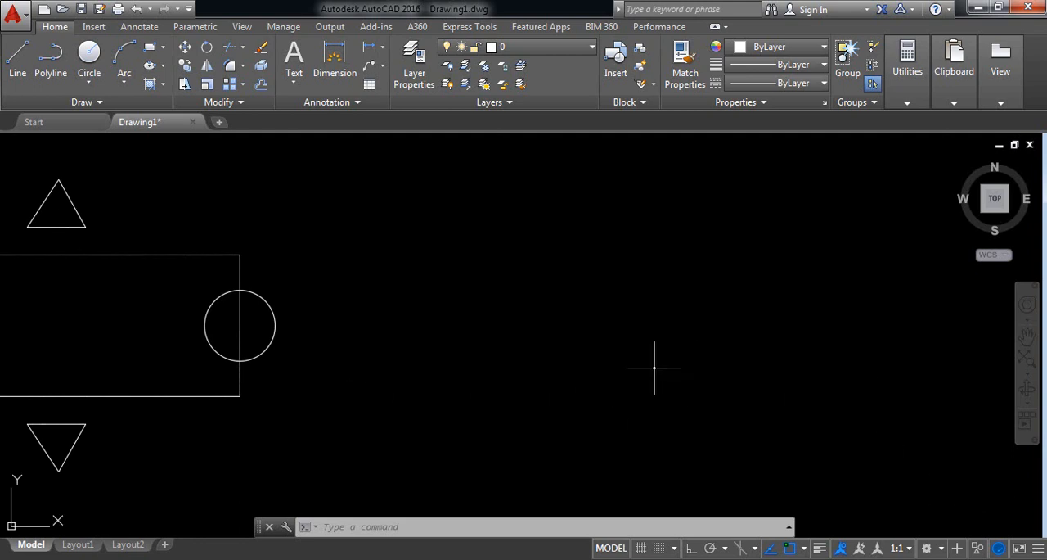
pyautogui.click(98, 56)
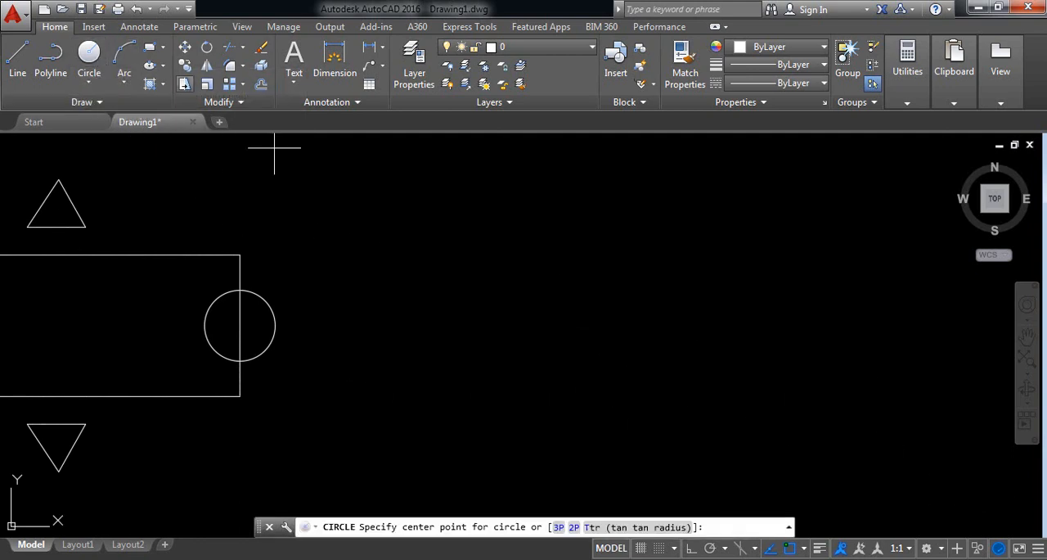
pyautogui.click(588, 332)
pyautogui.click(619, 296)
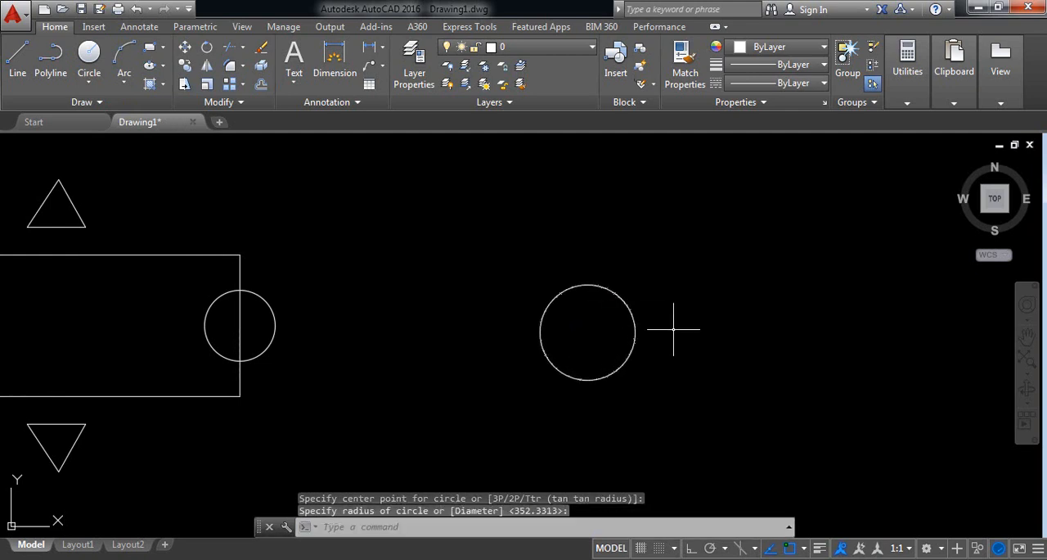
# Step: Scale the separate circle by a factor of 3 about its centre
pyautogui.click(705, 425)
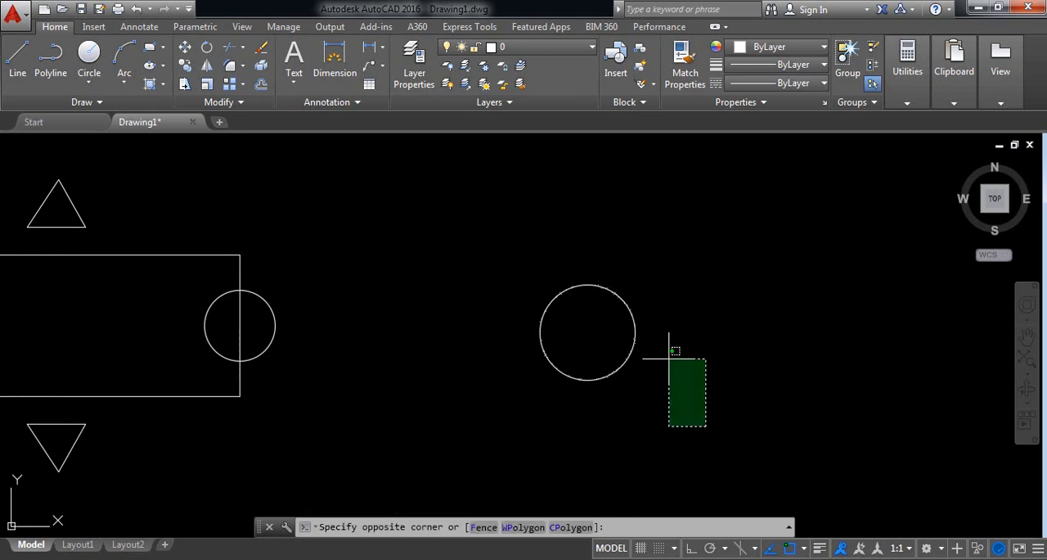
pyautogui.click(603, 299)
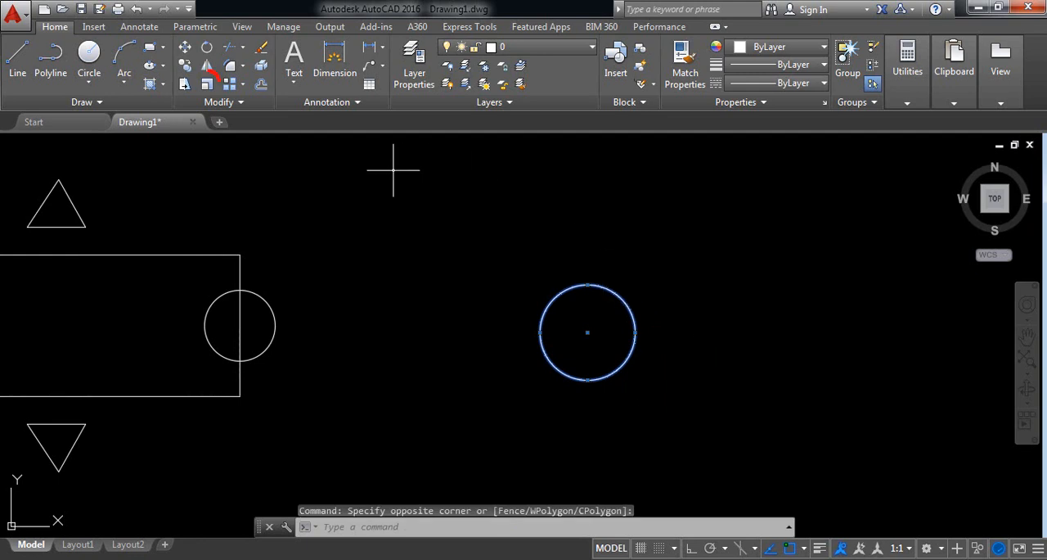
pyautogui.click(208, 85)
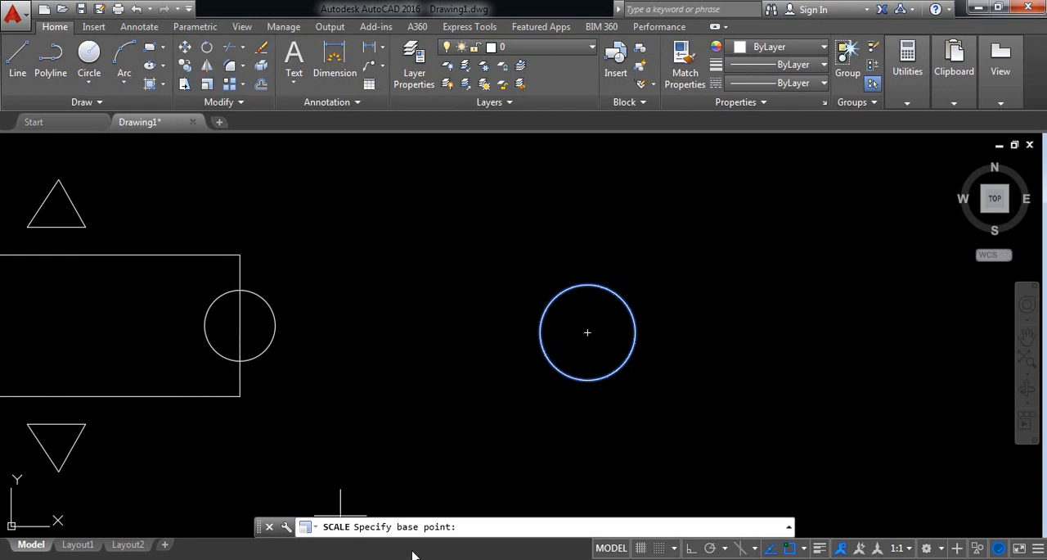
pyautogui.click(588, 332)
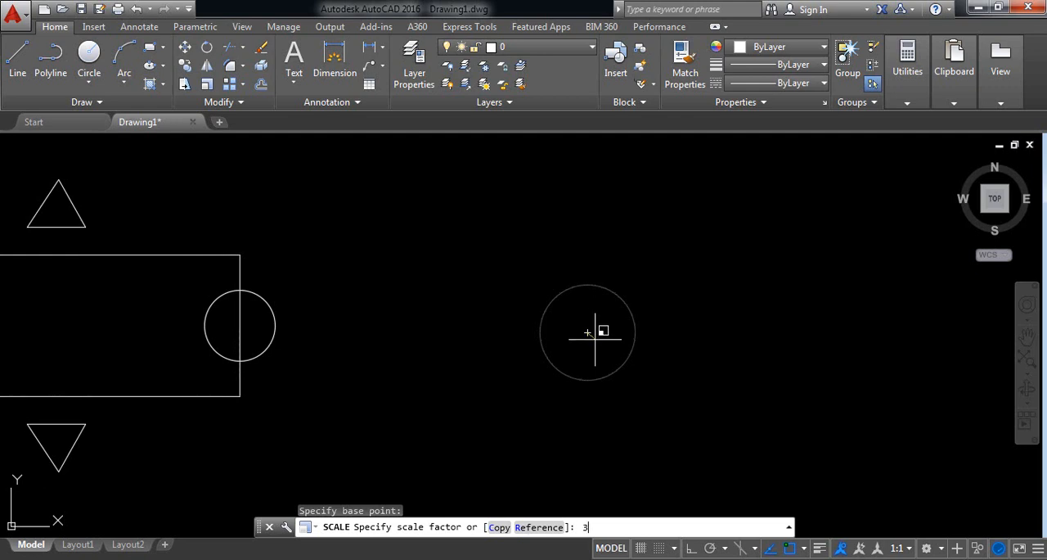
pyautogui.press('Return')
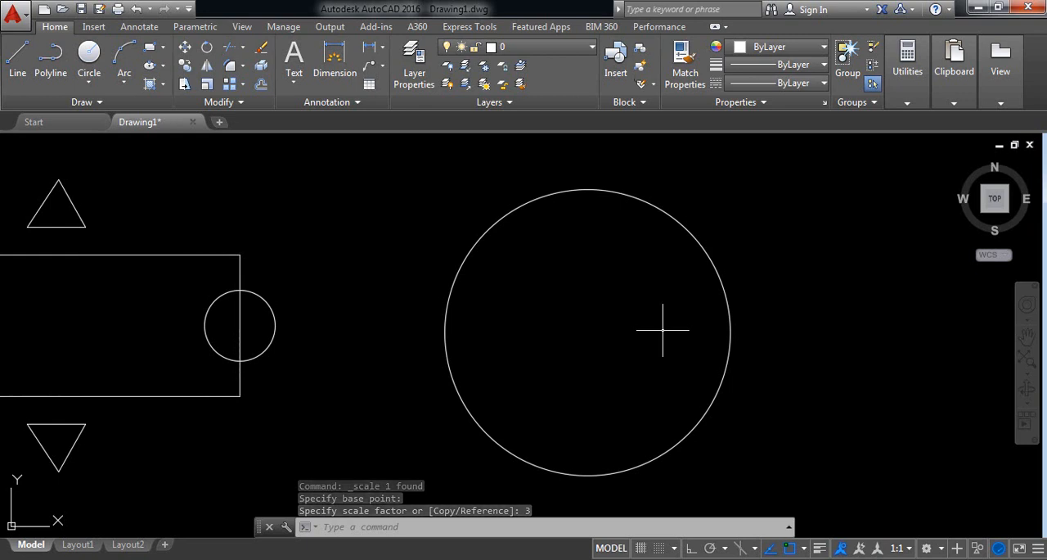
# Step: Scale the enlarged circle by a factor of .5 about its centre
pyautogui.click(783, 425)
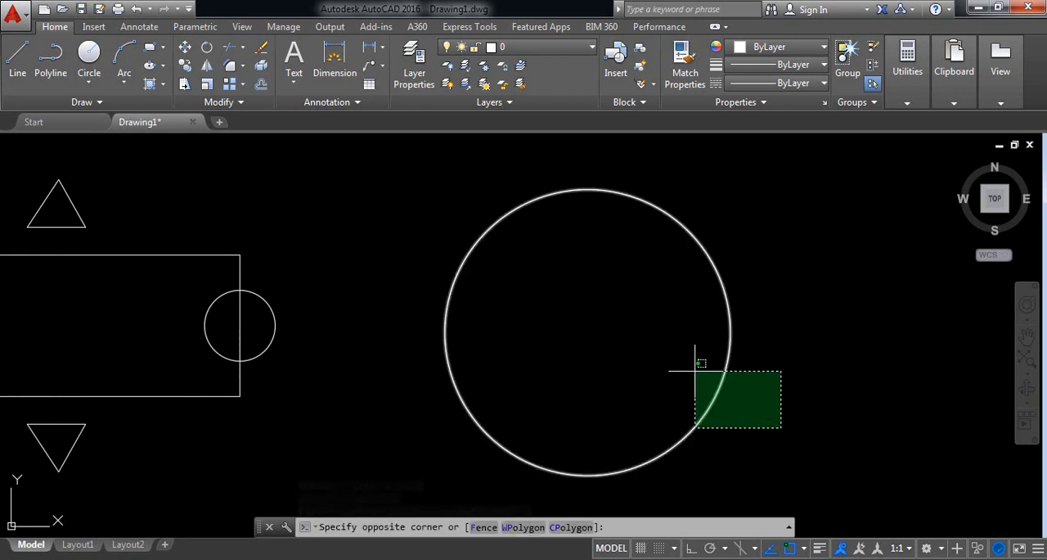
pyautogui.click(660, 340)
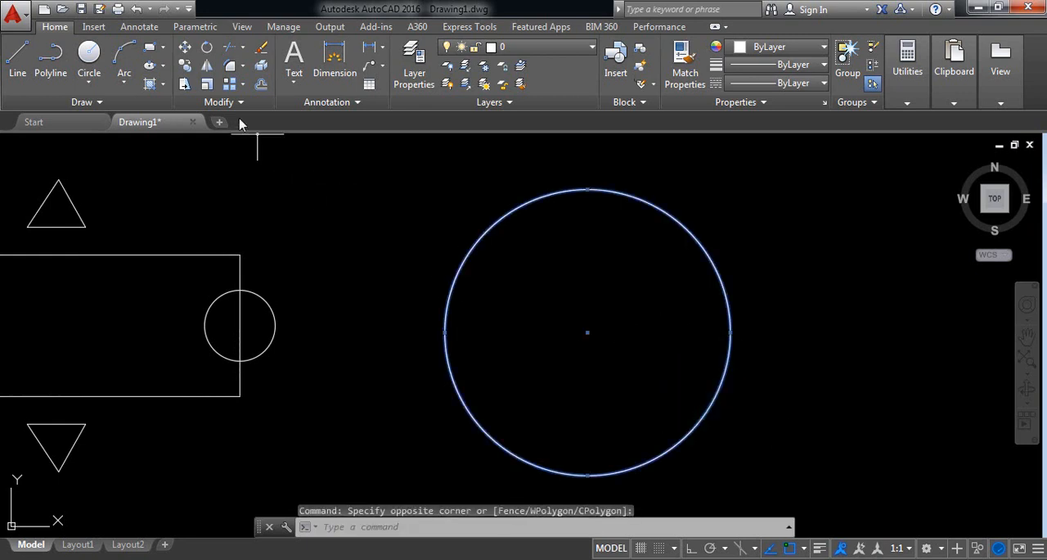
pyautogui.click(208, 85)
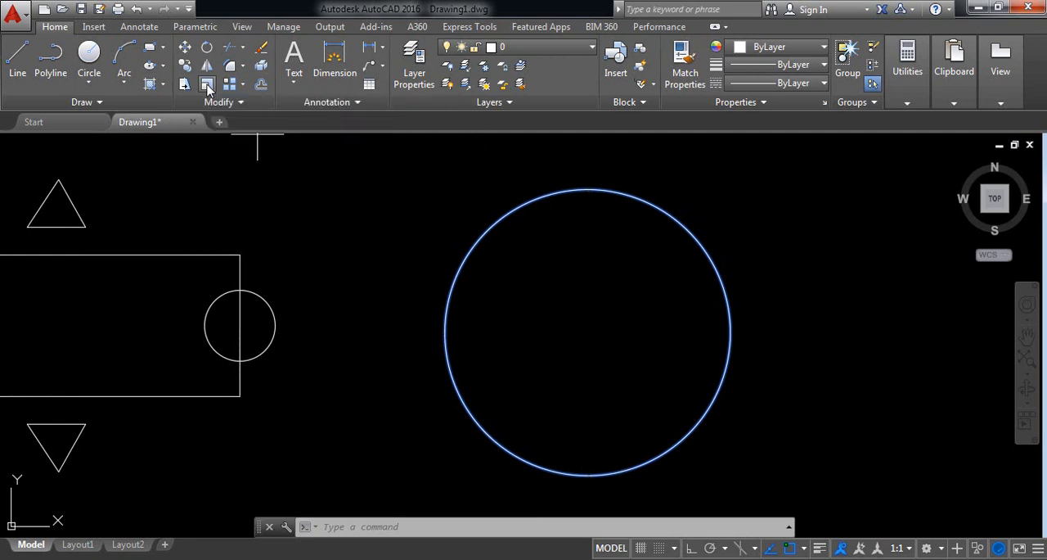
pyautogui.click(588, 332)
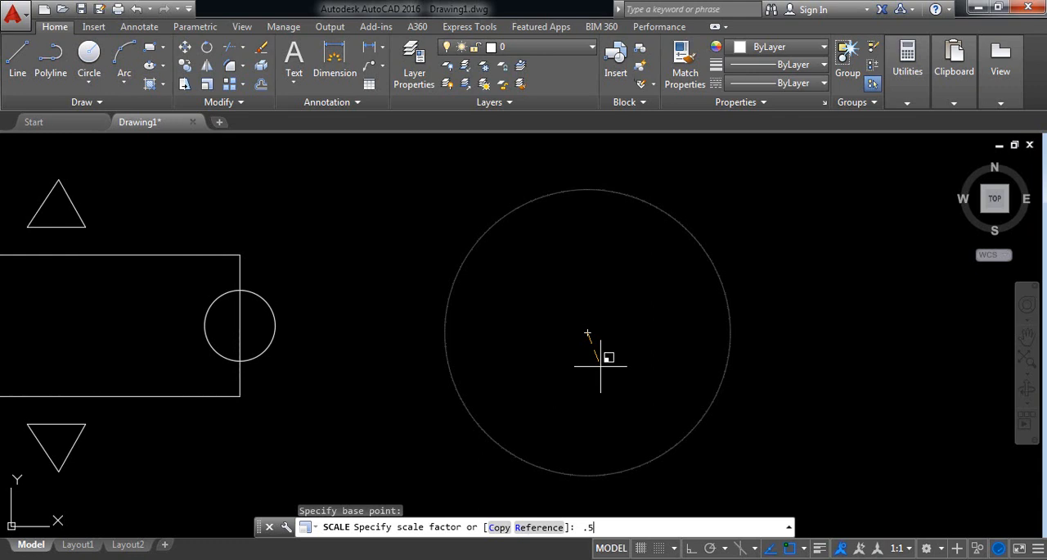
pyautogui.press('Return')
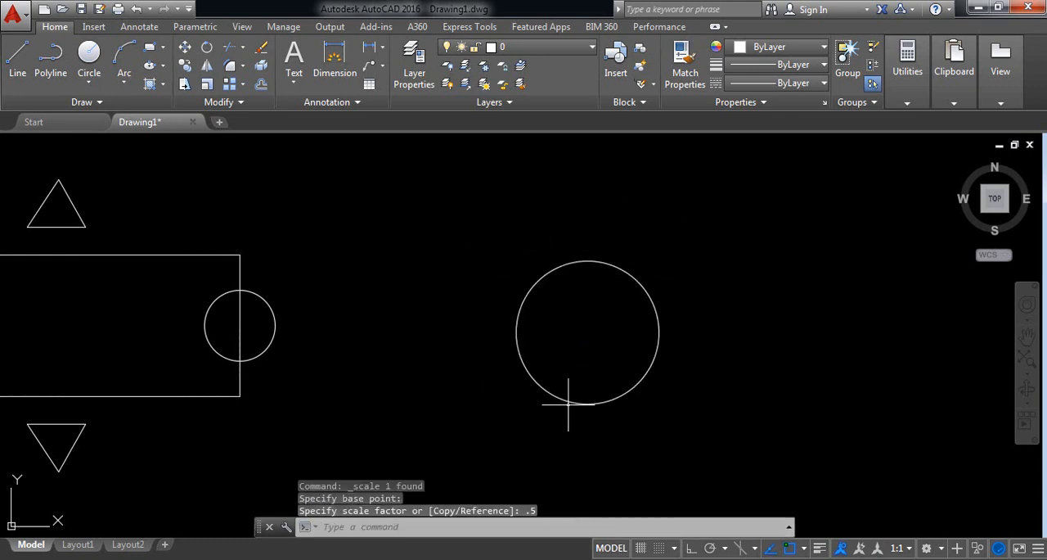
pyautogui.moveTo(480, 401); pyautogui.dragTo(709, 375, button='middle')
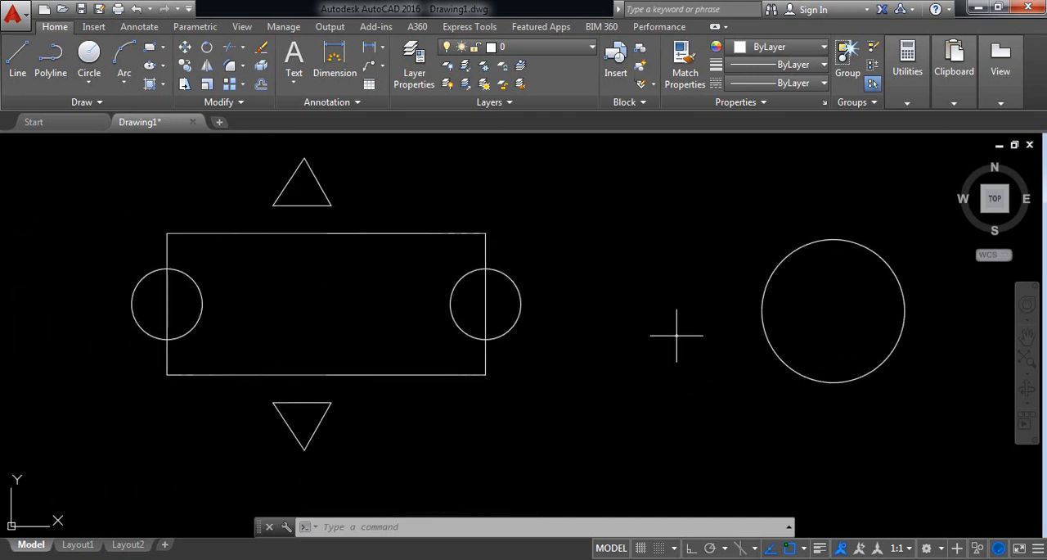